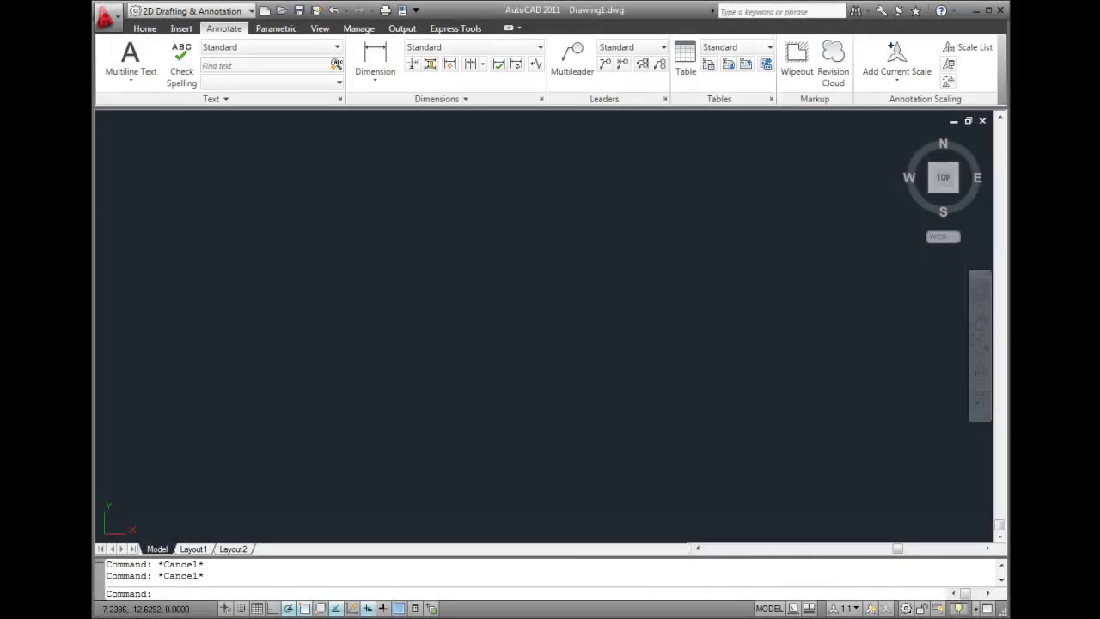
- Start a multileader and set its content type to Block using the TAGCIRCLE block
{"action": "left_click", "coordinate": [567, 67]}
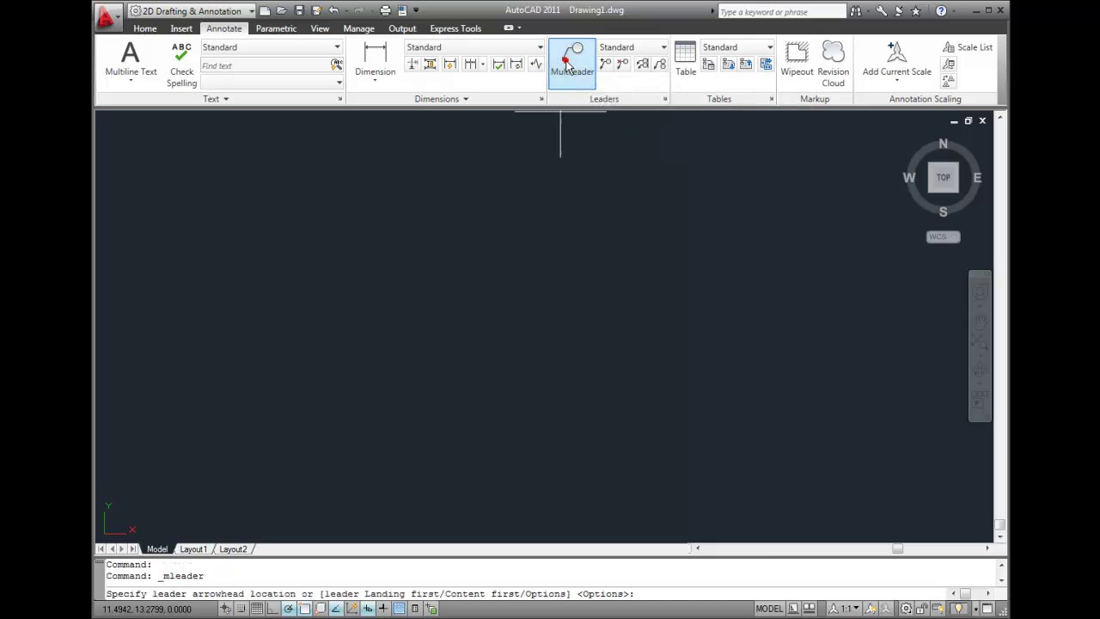
{"action": "right_click", "coordinate": [378, 271]}
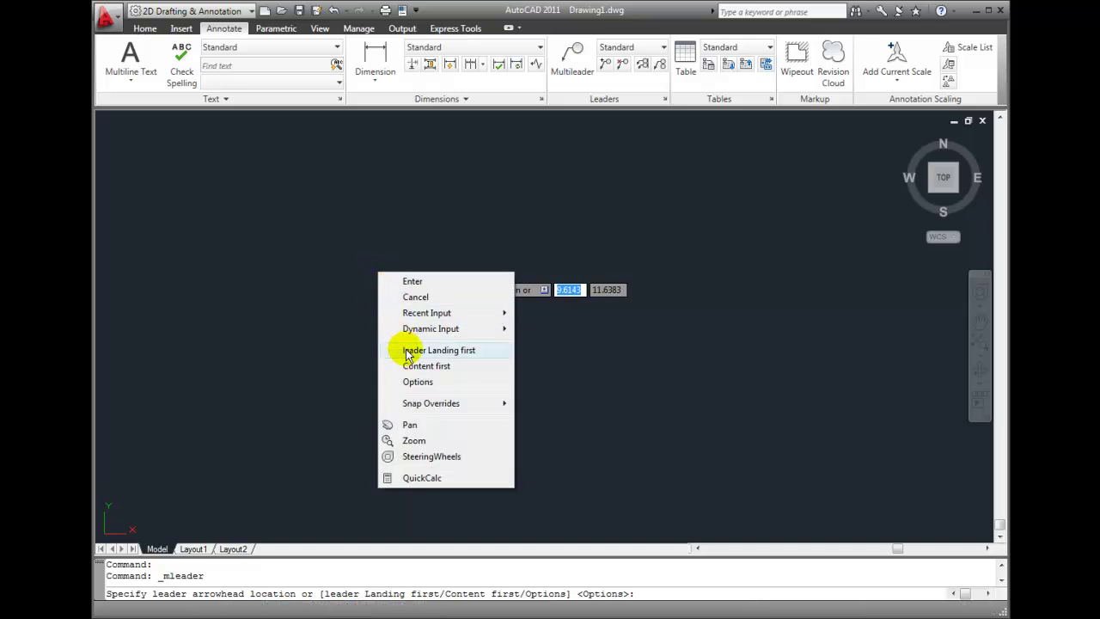
{"action": "left_click", "coordinate": [418, 381]}
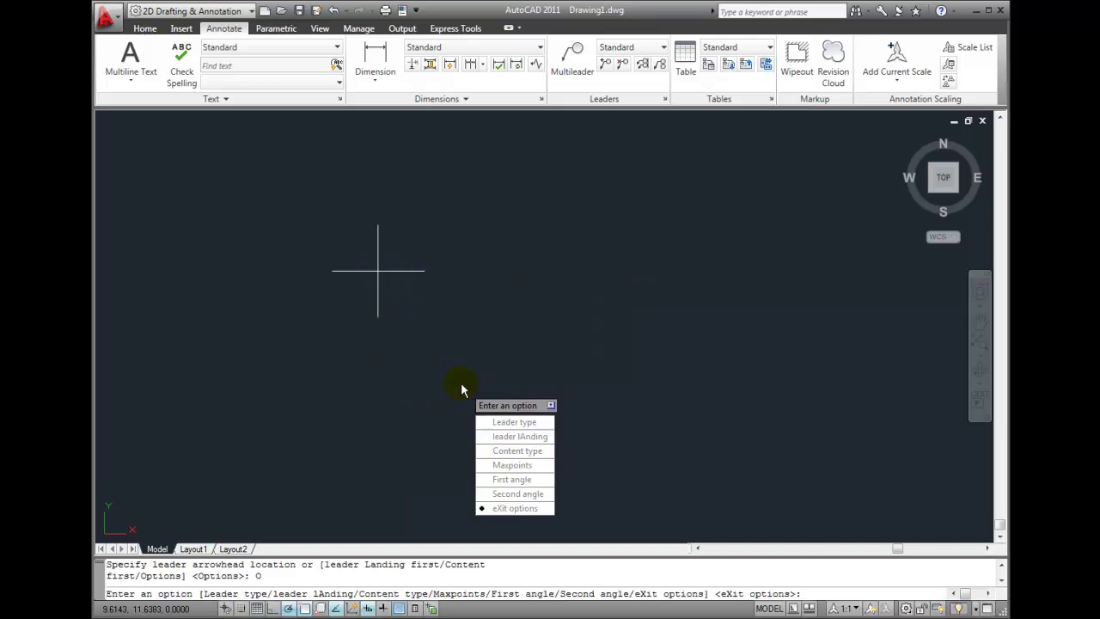
{"action": "left_click", "coordinate": [519, 451]}
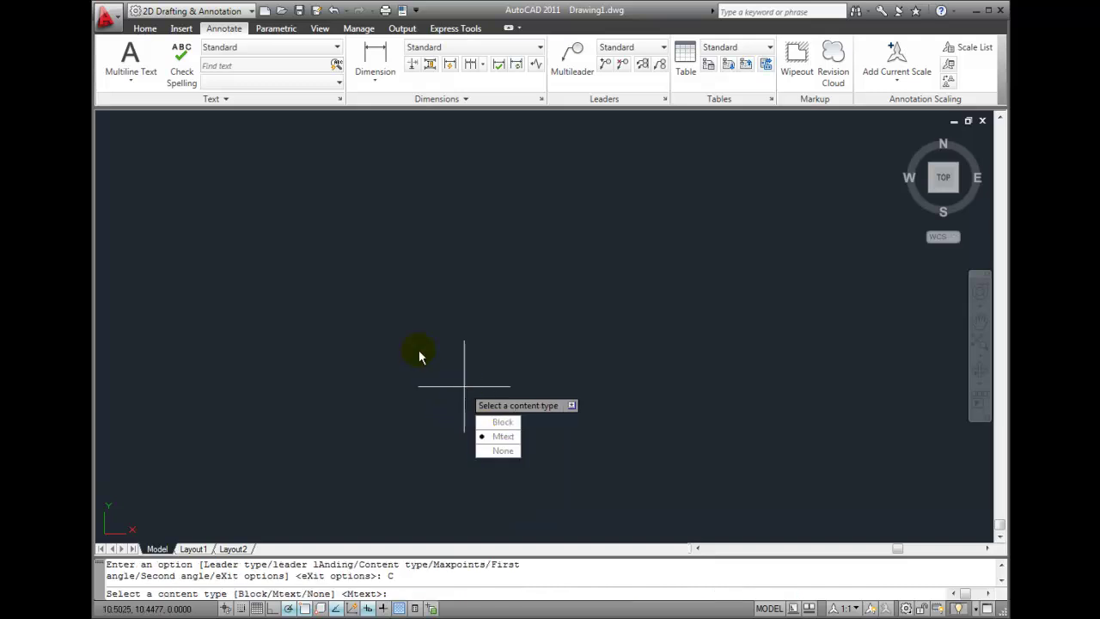
{"action": "left_click", "coordinate": [514, 423]}
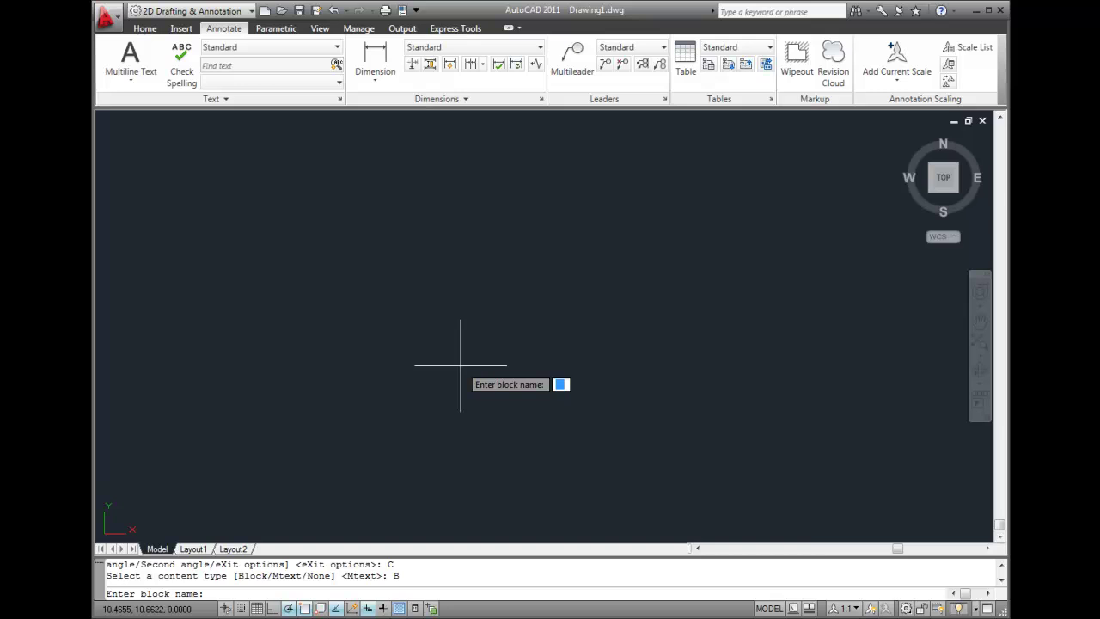
{"action": "type", "text": "TAGCIRCLE"}
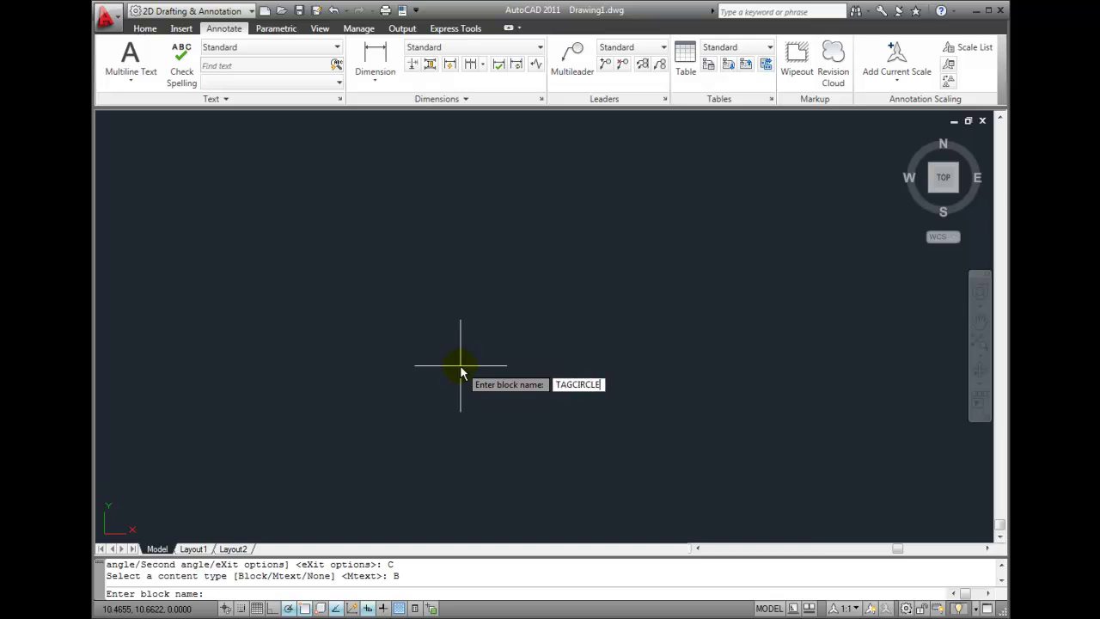
{"action": "key", "text": "Return"}
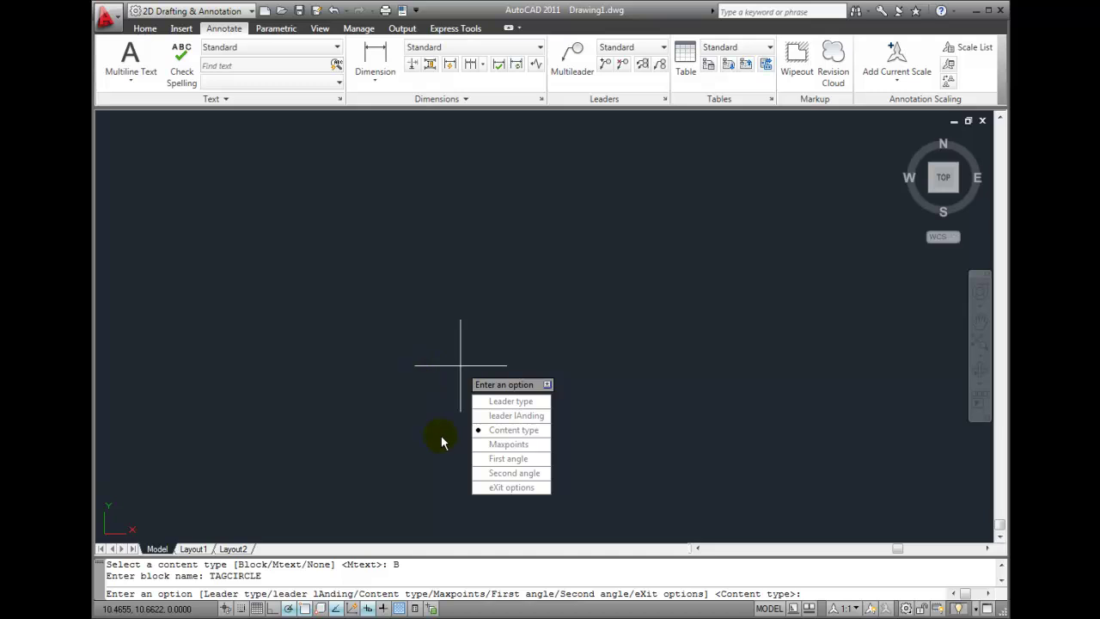
- Place the leader with its arrowhead pointing down-left, ending in a circled tag numbered 1
{"action": "left_click", "coordinate": [530, 490]}
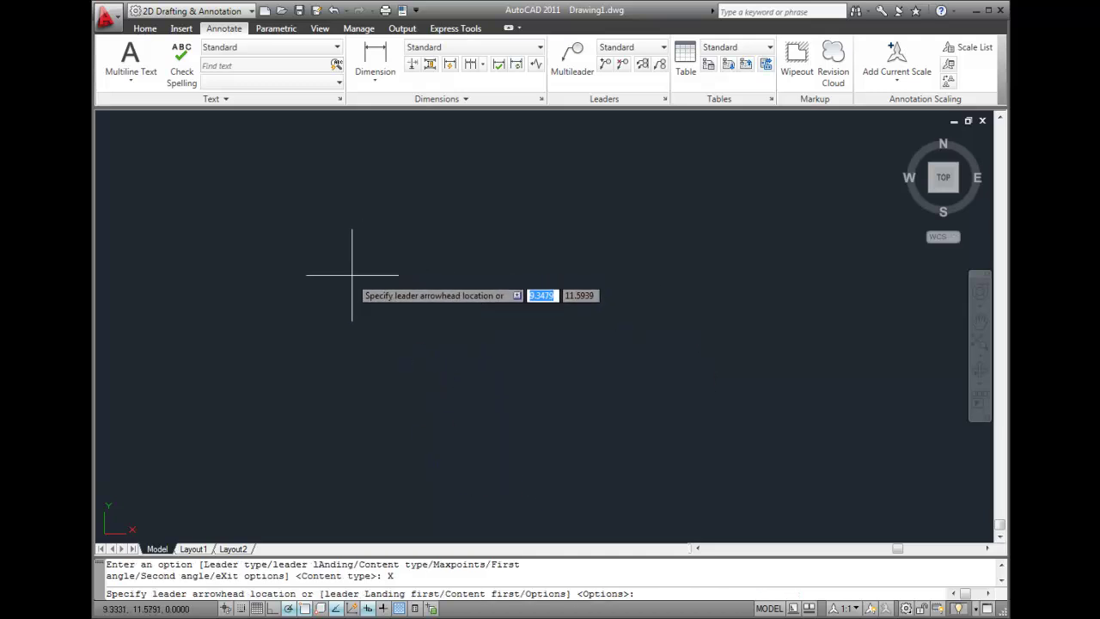
{"action": "left_click", "coordinate": [347, 325]}
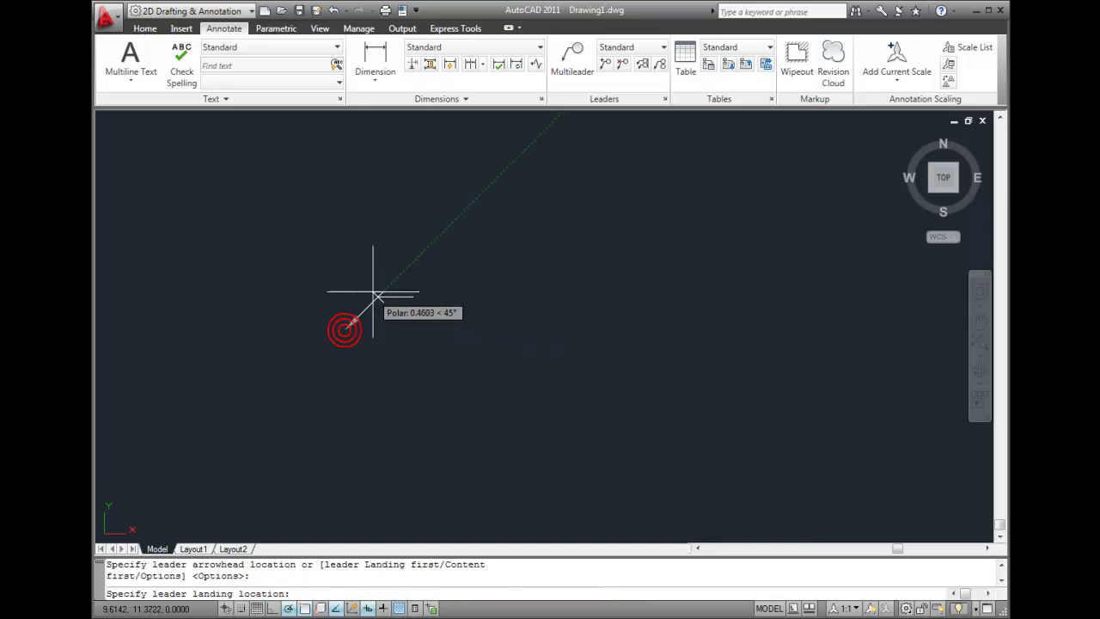
{"action": "left_click", "coordinate": [417, 227]}
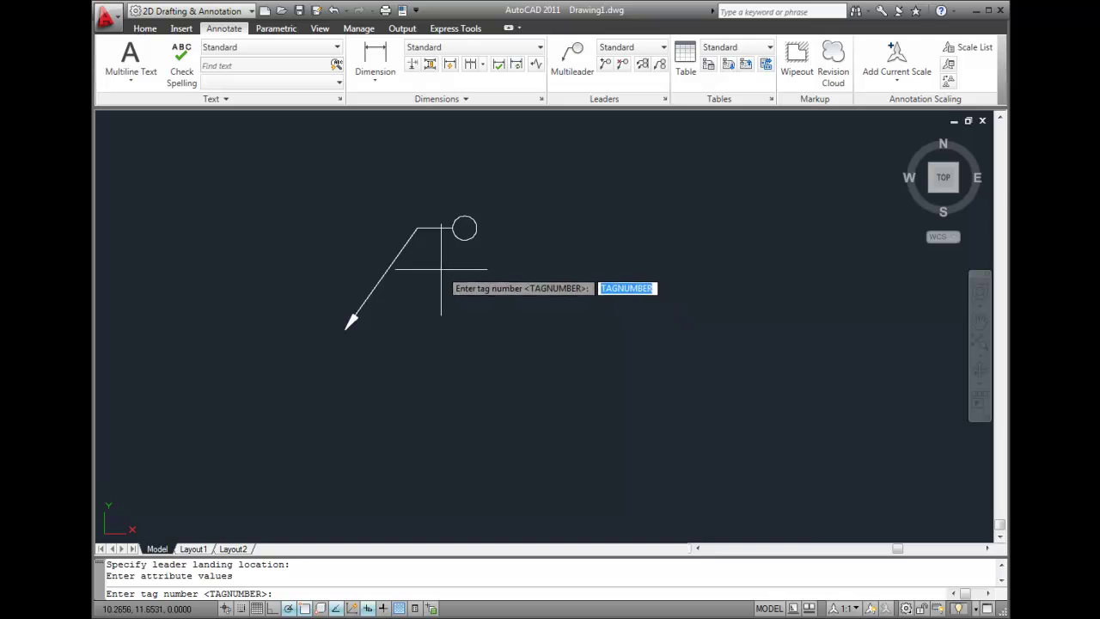
{"action": "type", "text": "1"}
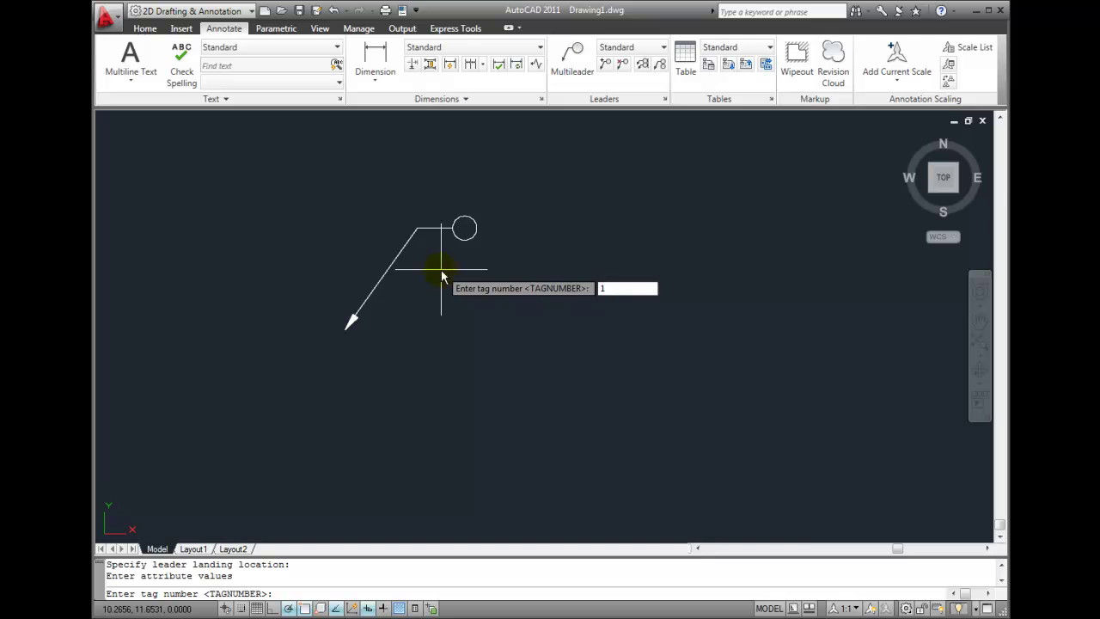
{"action": "key", "text": "Return"}
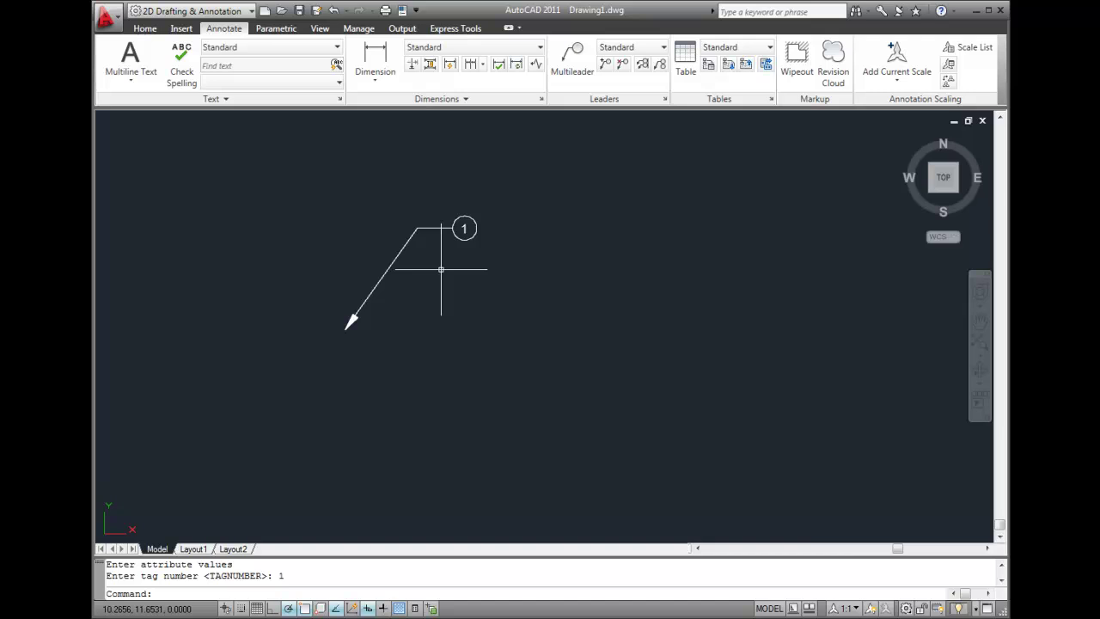
- Set the ATTDIA system variable to 1 so attribute values are entered in a dialog
{"action": "type", "text": "ATTDIA"}
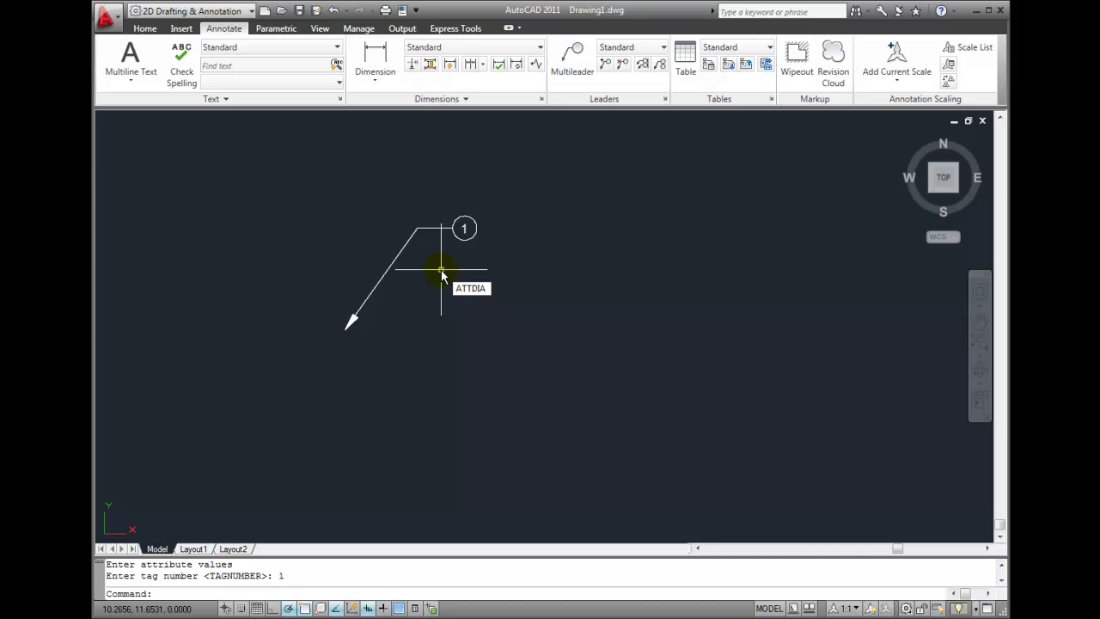
{"action": "key", "text": "Return"}
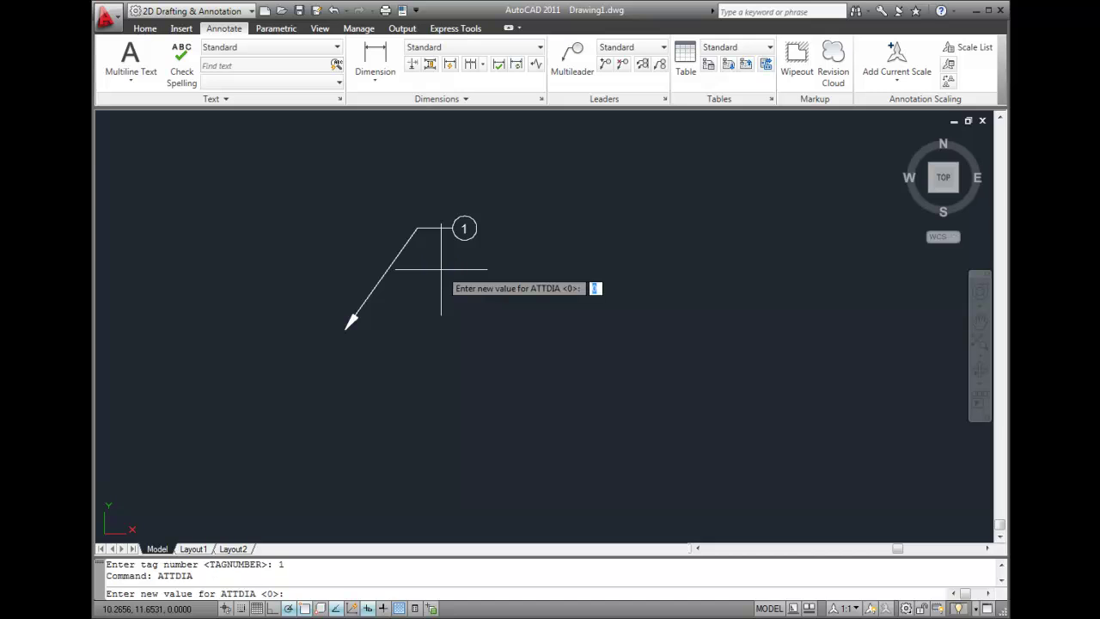
{"action": "type", "text": "1"}
{"action": "key", "text": "Return"}
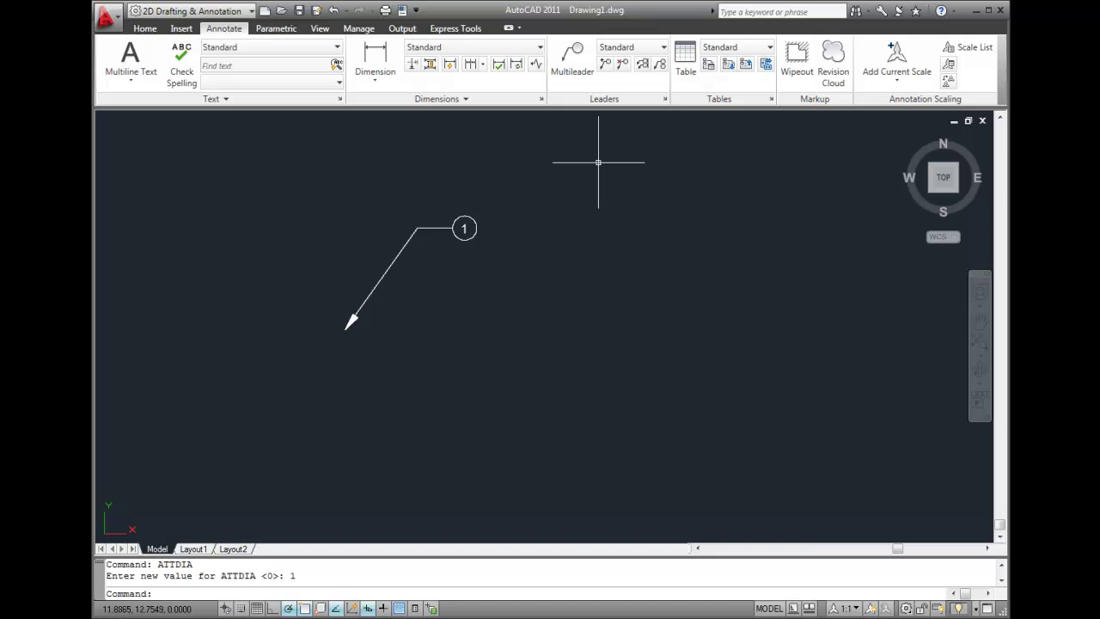
- Begin a second multileader with Block content, keeping TAGCIRCLE as the block
{"action": "left_click", "coordinate": [574, 64]}
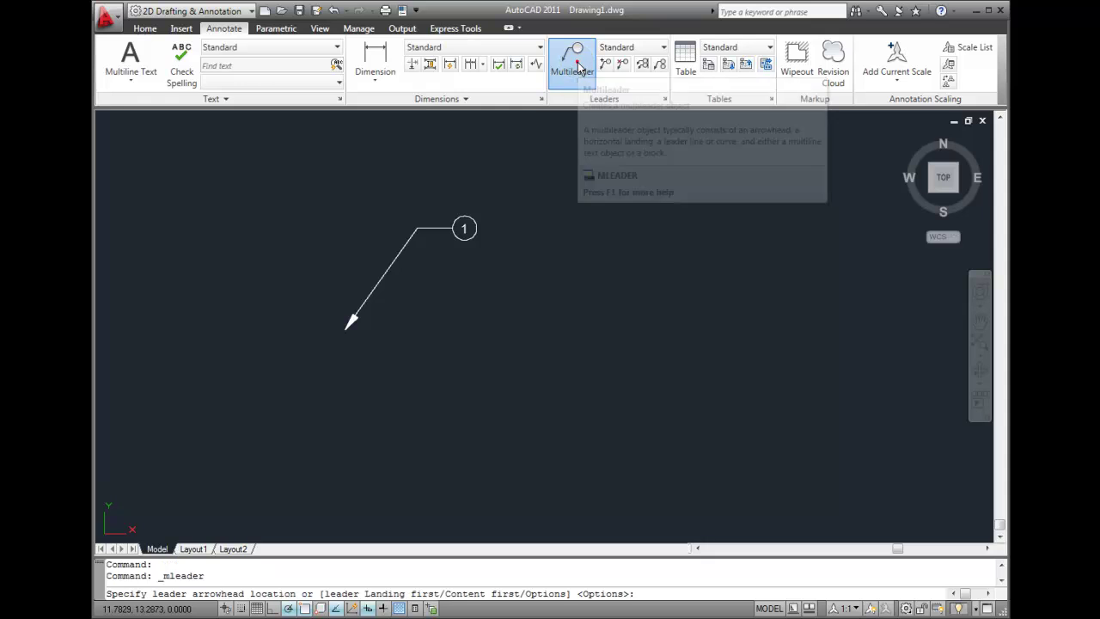
{"action": "right_click", "coordinate": [550, 222]}
{"action": "left_click", "coordinate": [593, 330]}
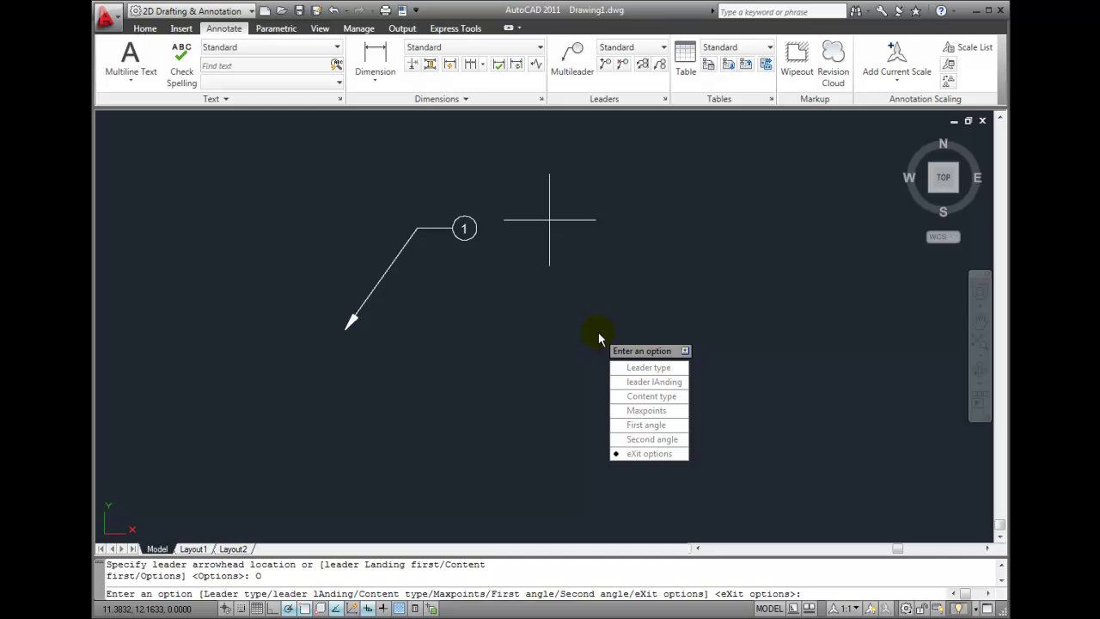
{"action": "key", "text": "Up"}
{"action": "key", "text": "Up"}
{"action": "key", "text": "Up"}
{"action": "key", "text": "Up"}
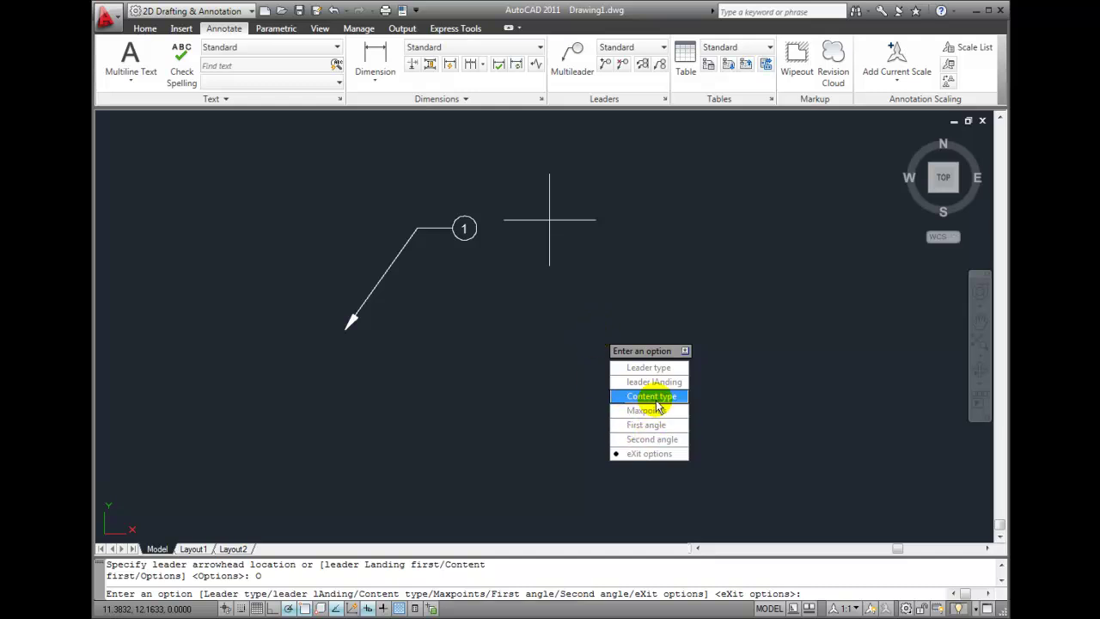
{"action": "key", "text": "Return"}
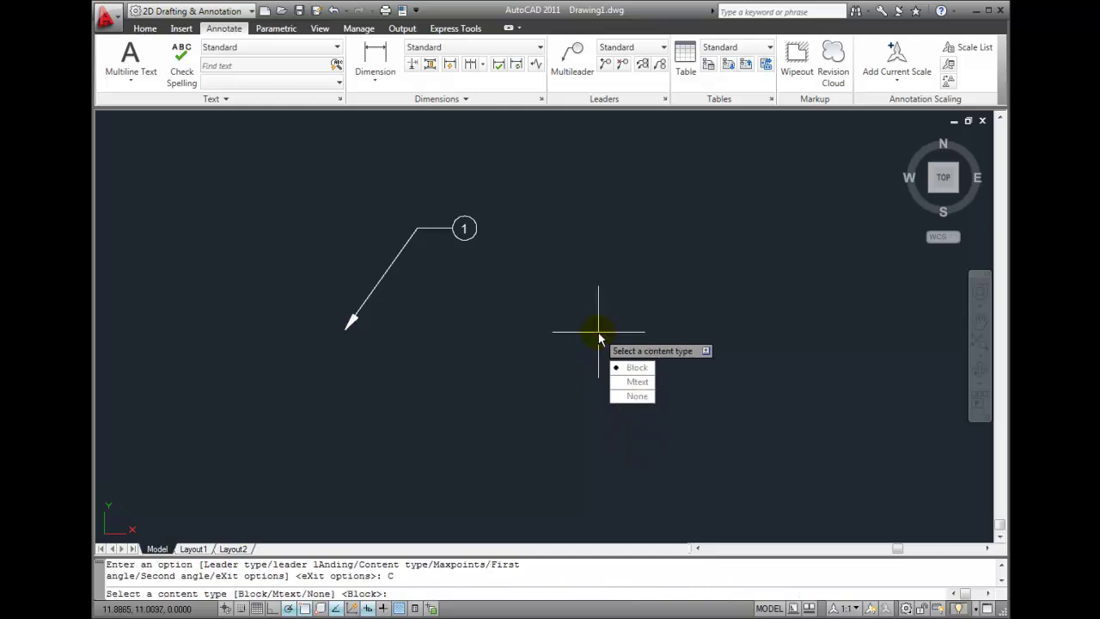
{"action": "left_click", "coordinate": [636, 368]}
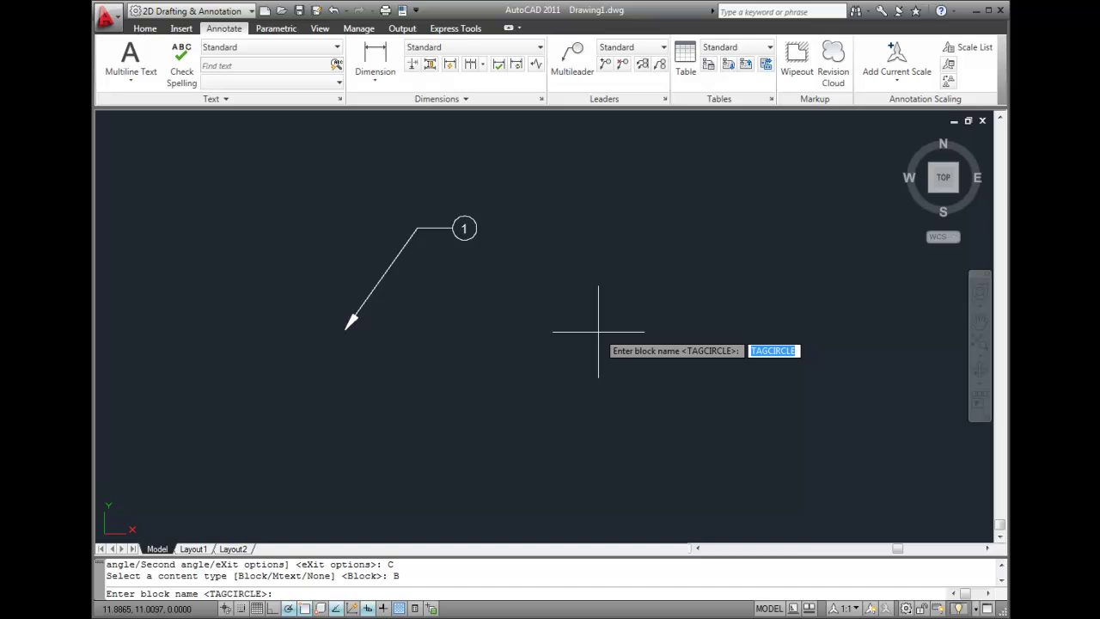
{"action": "key", "text": "Return"}
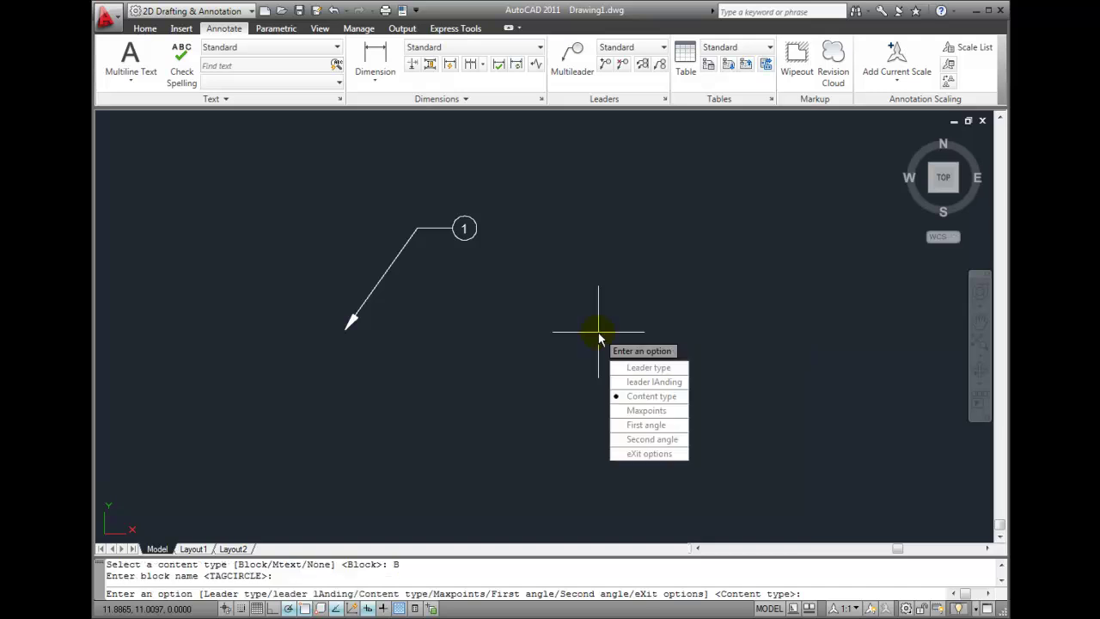
{"action": "left_click", "coordinate": [655, 454]}
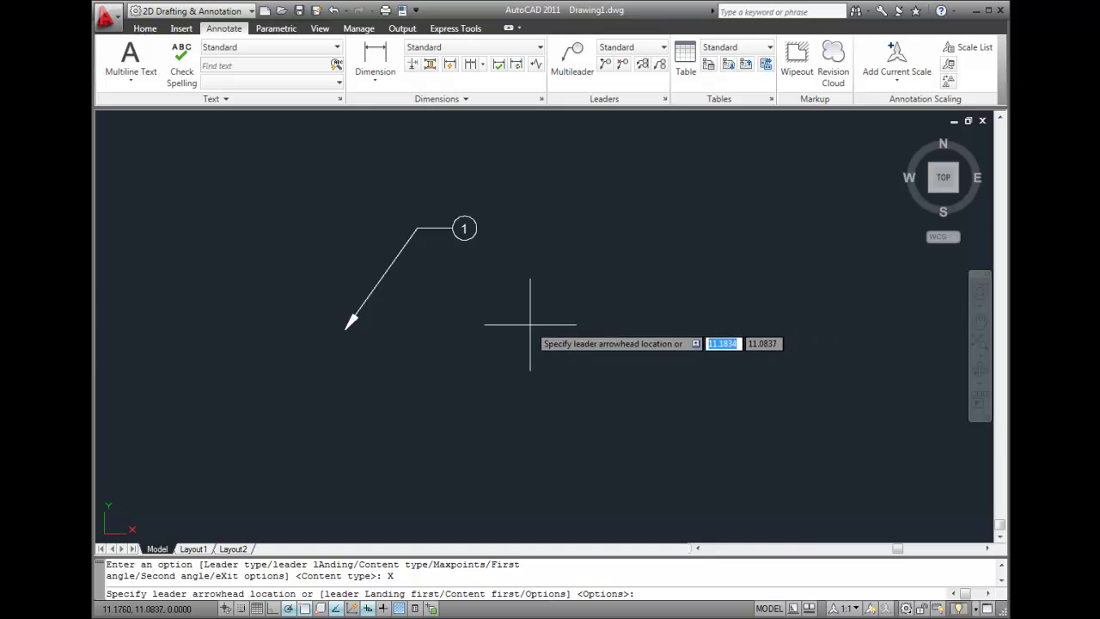
- Place the second leader right of tag 1 and give its tag the number 2
{"action": "left_click", "coordinate": [499, 362]}
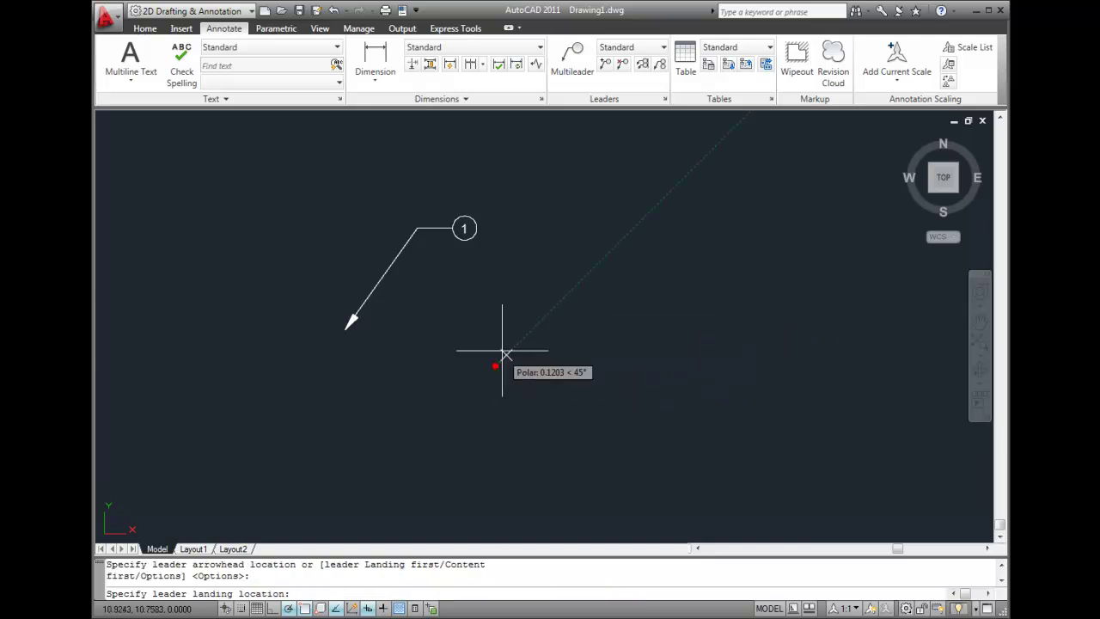
{"action": "left_click", "coordinate": [545, 271]}
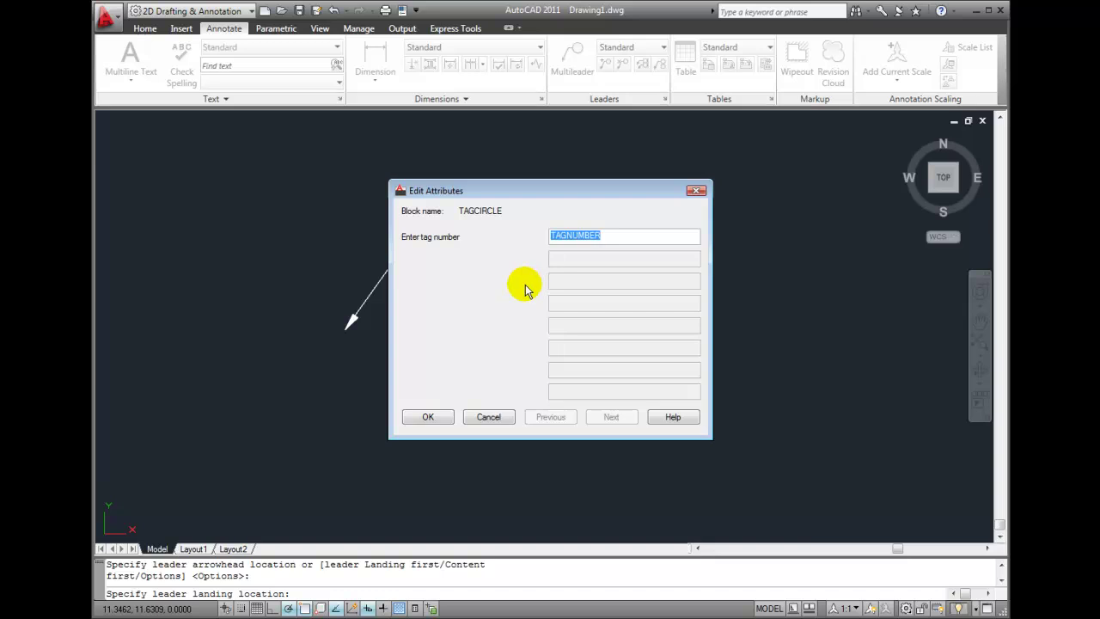
{"action": "type", "text": "2"}
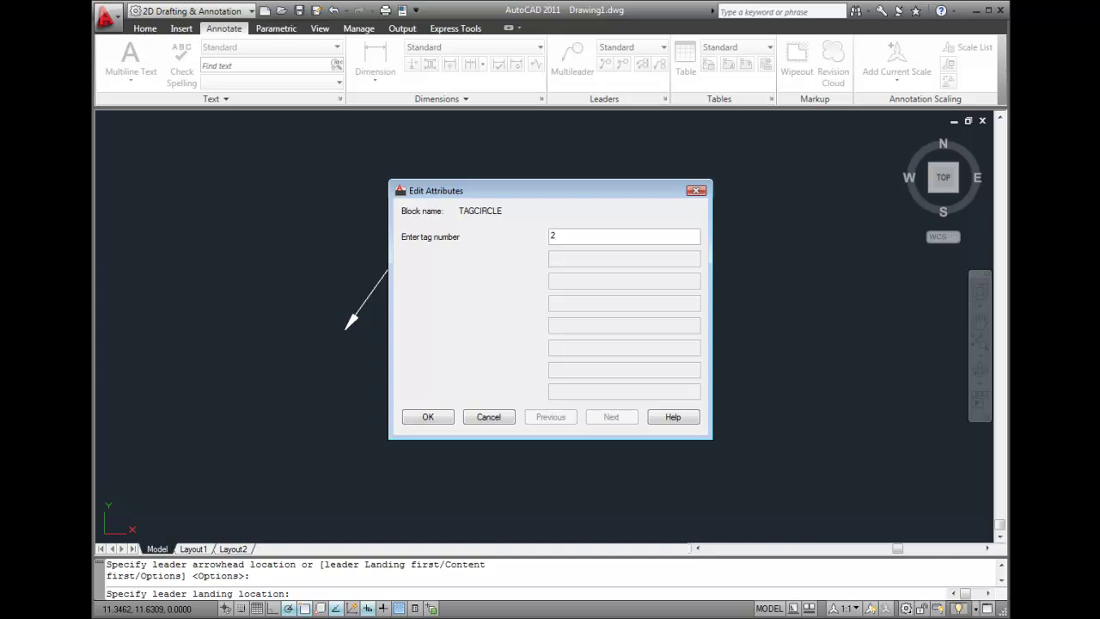
{"action": "left_click", "coordinate": [428, 418]}
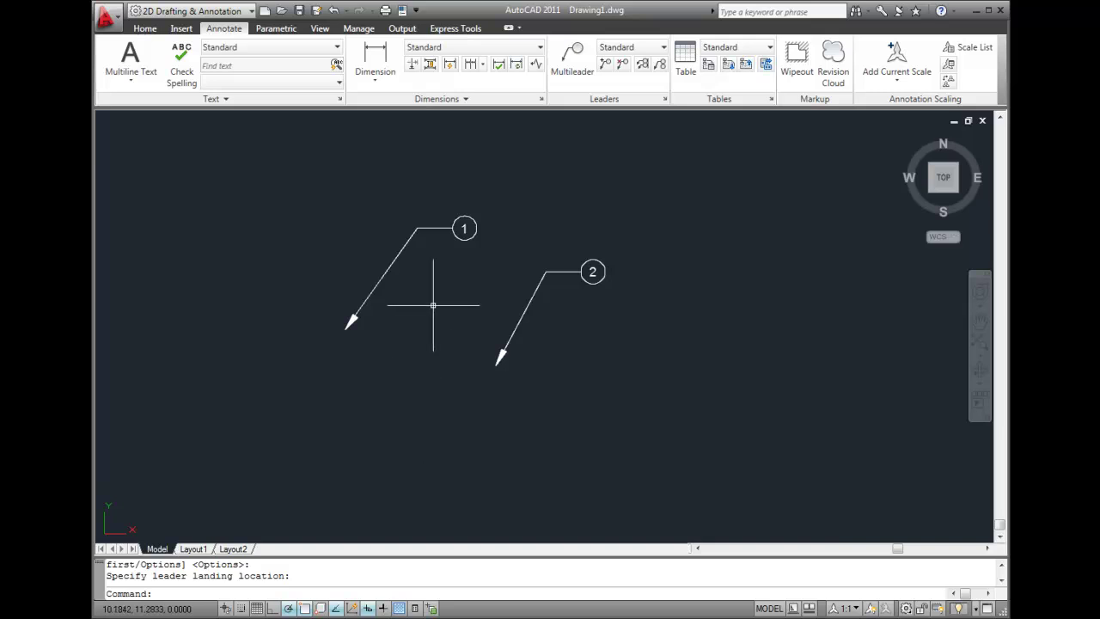
{"action": "scroll", "coordinate": [433, 305], "scroll_direction": "up", "scroll_amount": 1}
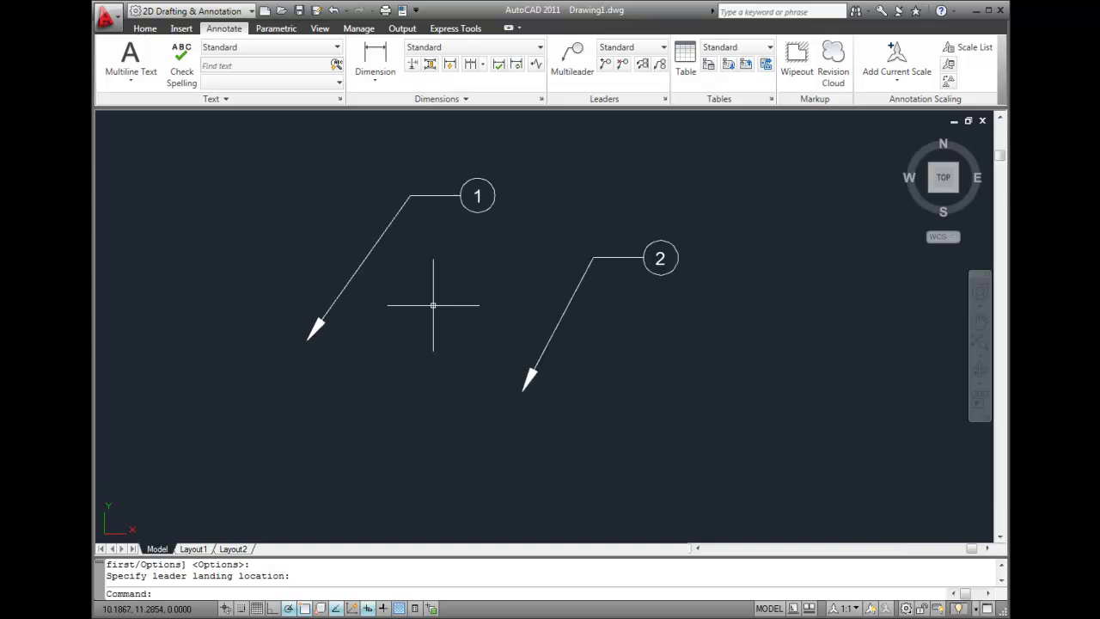